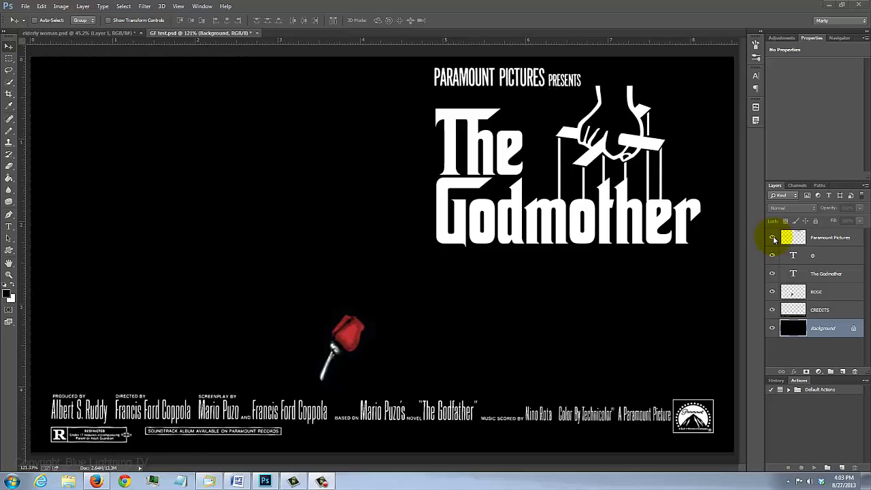
Step: Toggle the Paramount Pictures presents text, puppet-hand logo and The Godmother title layers off and on
click(772, 237)
click(772, 237)
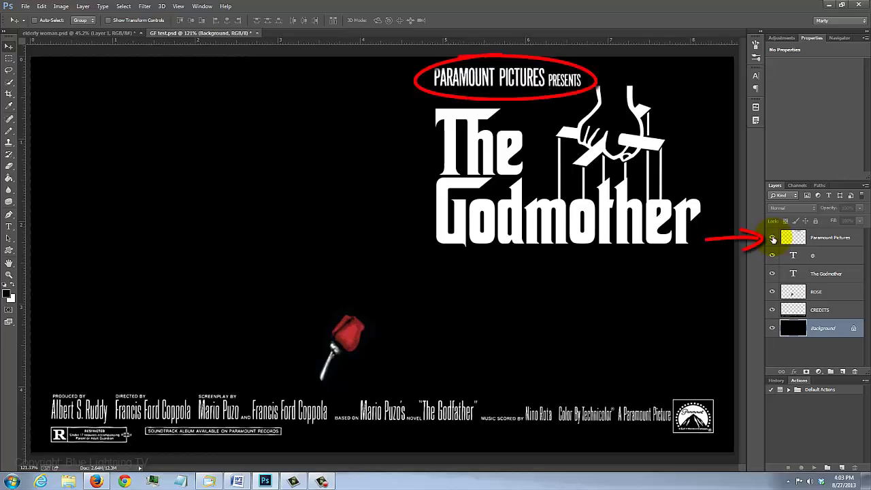
click(772, 238)
click(772, 237)
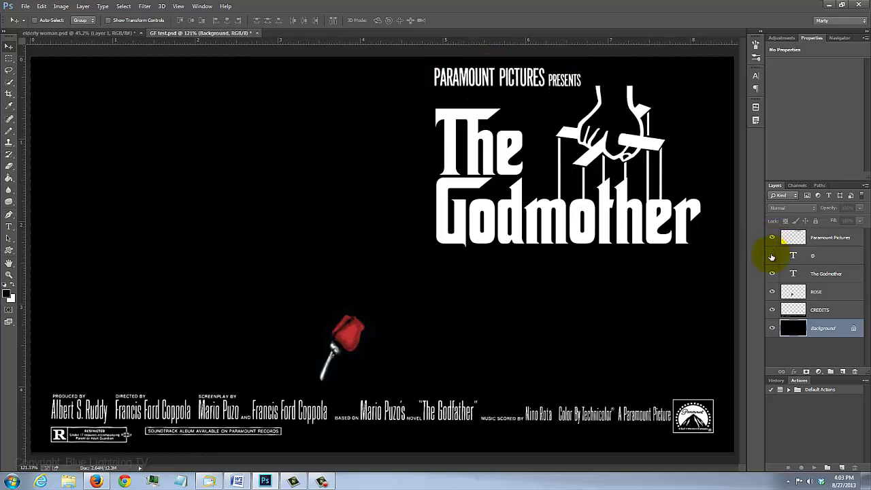
click(771, 257)
click(771, 256)
click(771, 256)
click(771, 257)
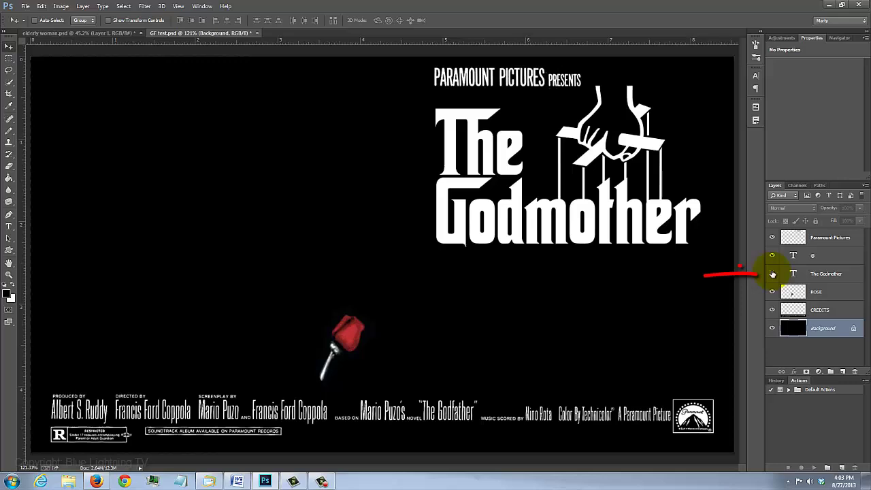
click(771, 273)
click(771, 274)
click(772, 273)
click(771, 274)
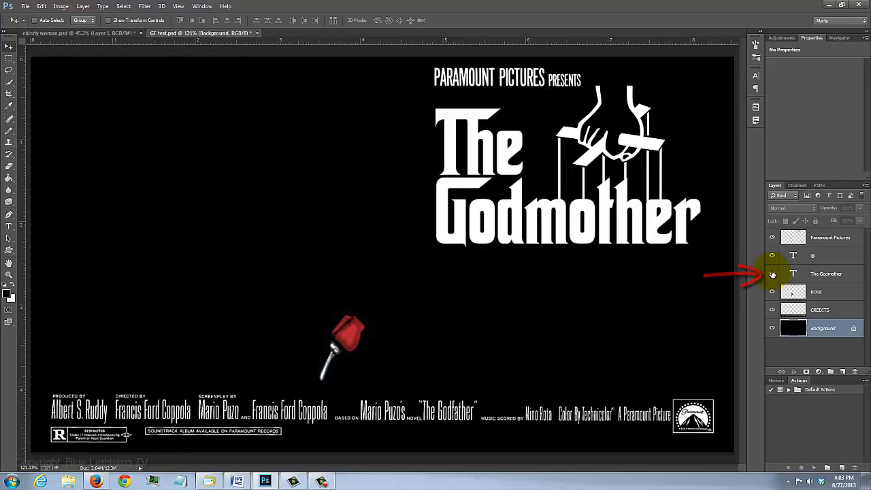
Step: Toggle the rose, credits and black background layers off and on to check their content
click(772, 292)
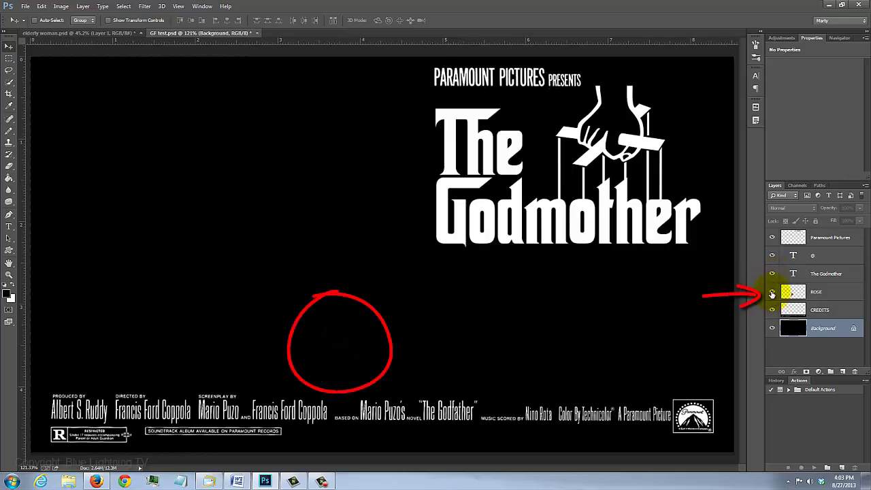
click(771, 291)
click(771, 310)
click(771, 310)
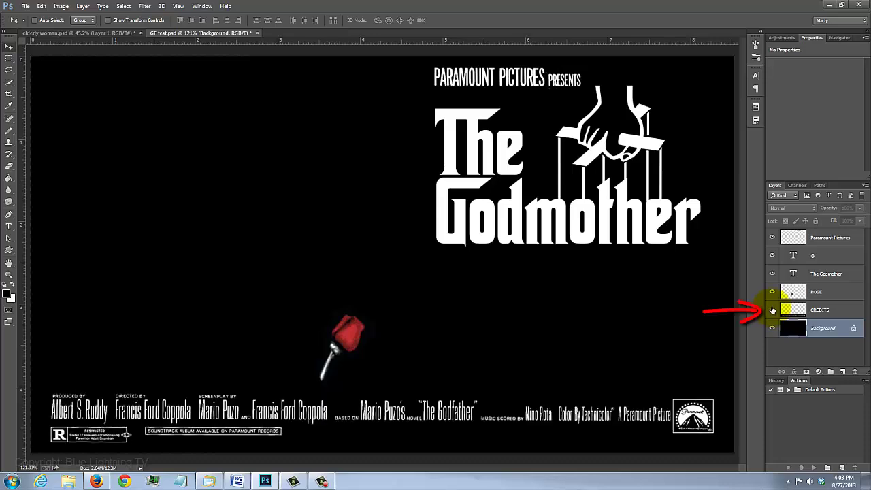
click(771, 310)
click(771, 310)
click(771, 328)
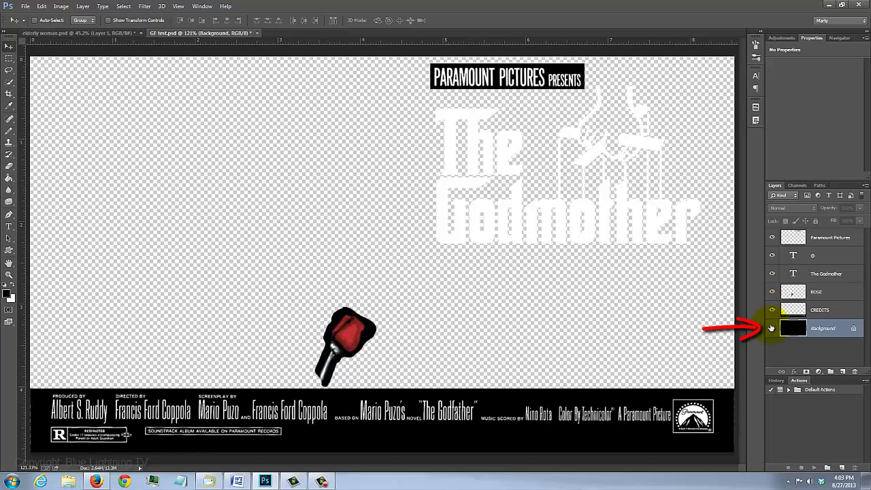
click(771, 327)
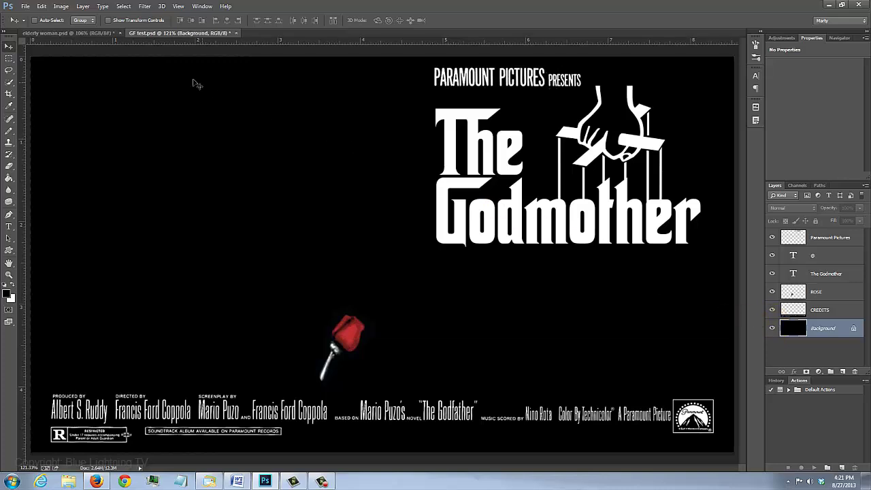
Step: On the elderly woman photo, desaturate it with Ctrl+Shift+U and apply Auto Tone
click(93, 33)
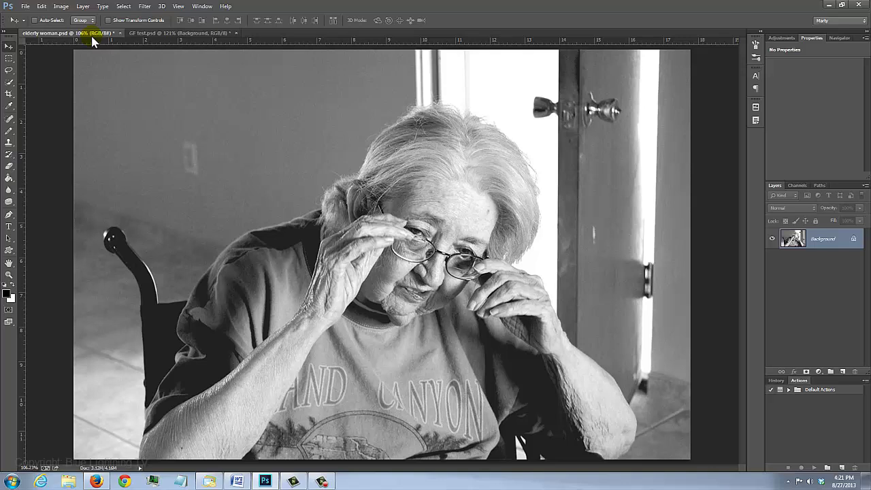
key(ctrl+shift+u)
key(ctrl+shift+l)
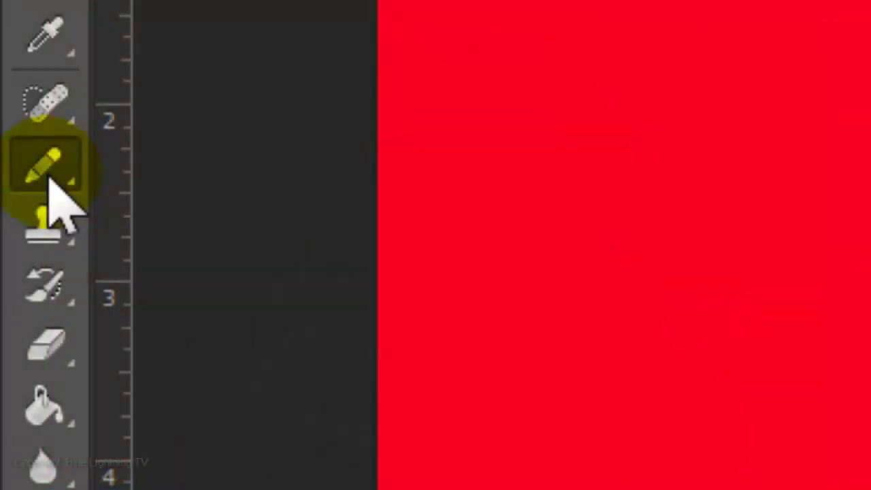
Step: Switch to the Brush Tool and bring up its size and hardness presets for mask painting
right_click(50, 176)
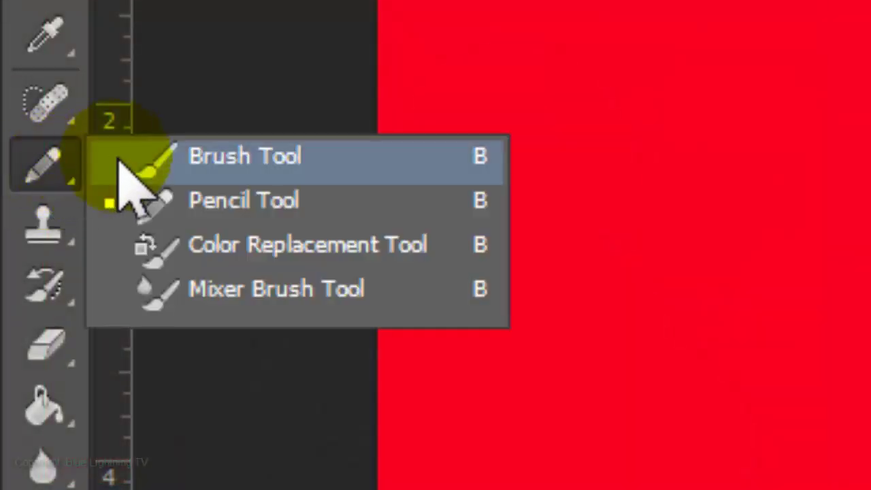
click(235, 166)
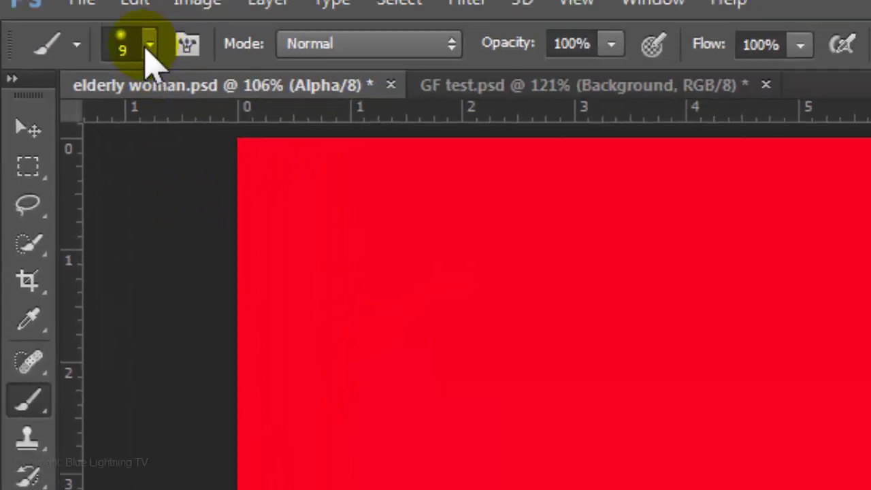
click(149, 45)
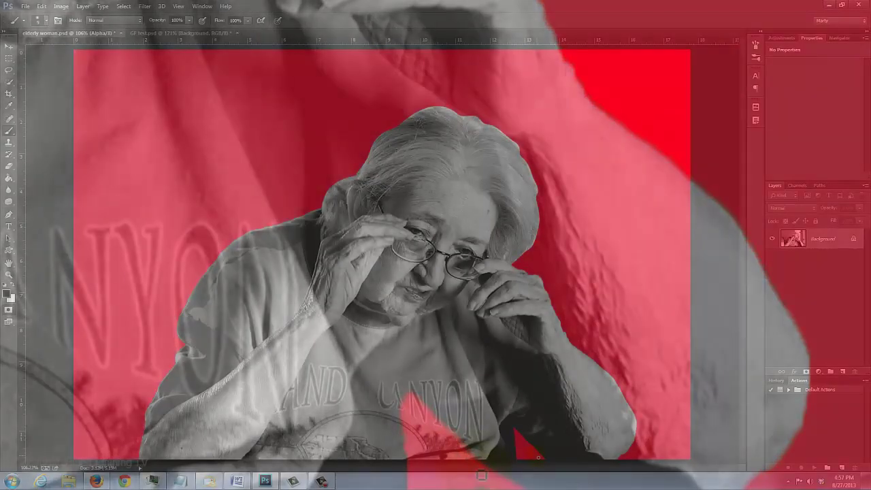
Step: Exit Quick Mask and copy the selected woman onto a new layer
key(q)
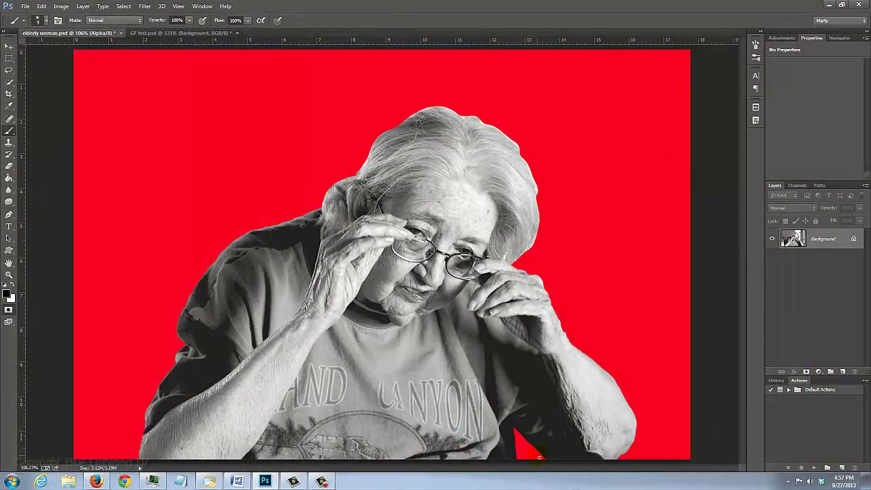
key(q)
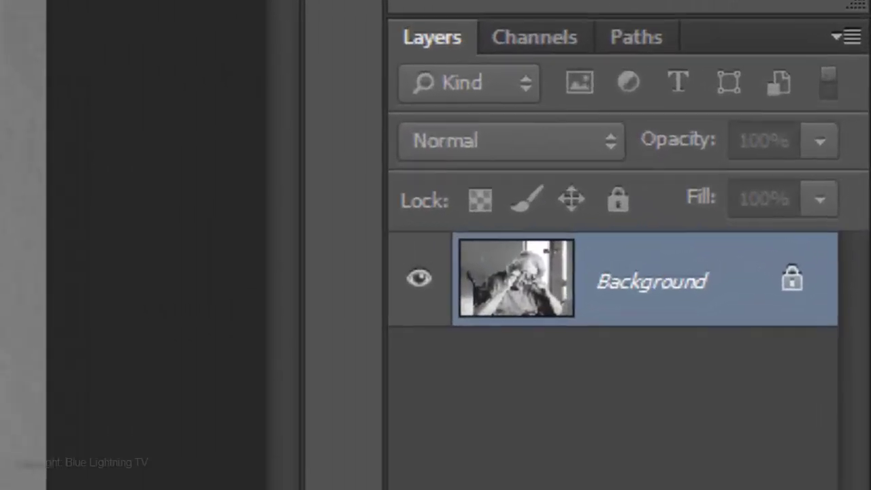
key(ctrl+j)
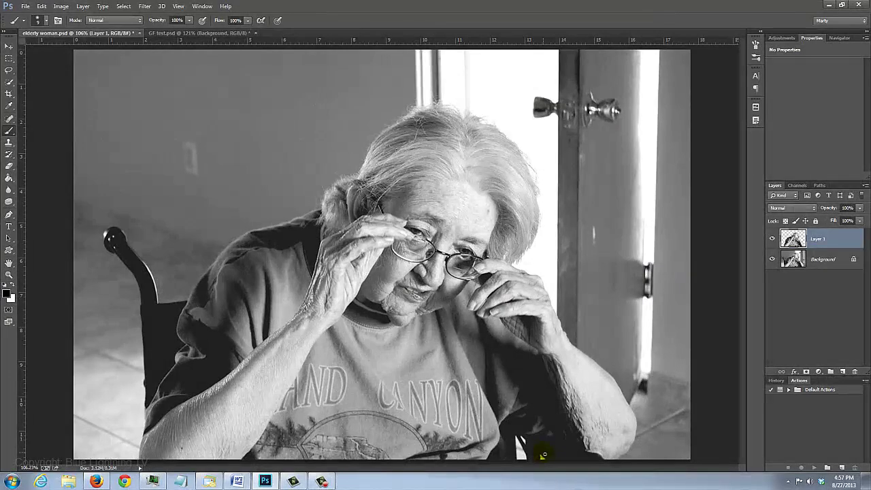
Step: Drag the woman cut-out with the Move tool onto the GF test.psd poster canvas
key(v)
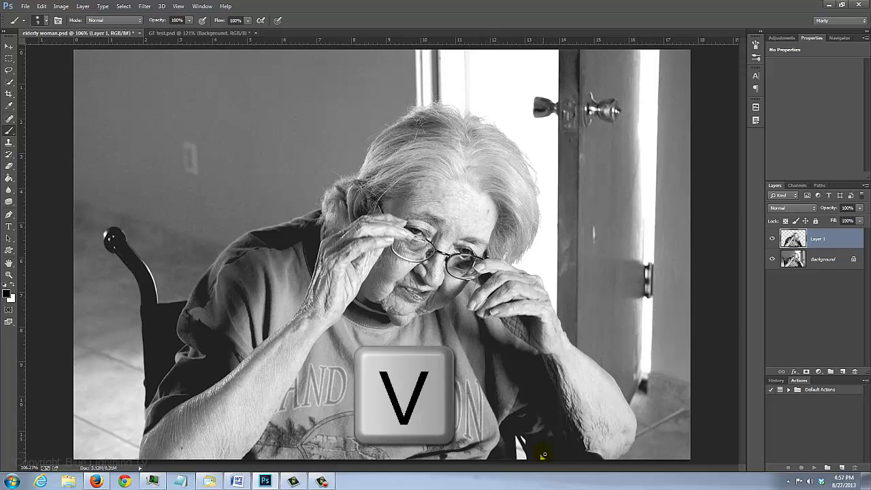
click(345, 349)
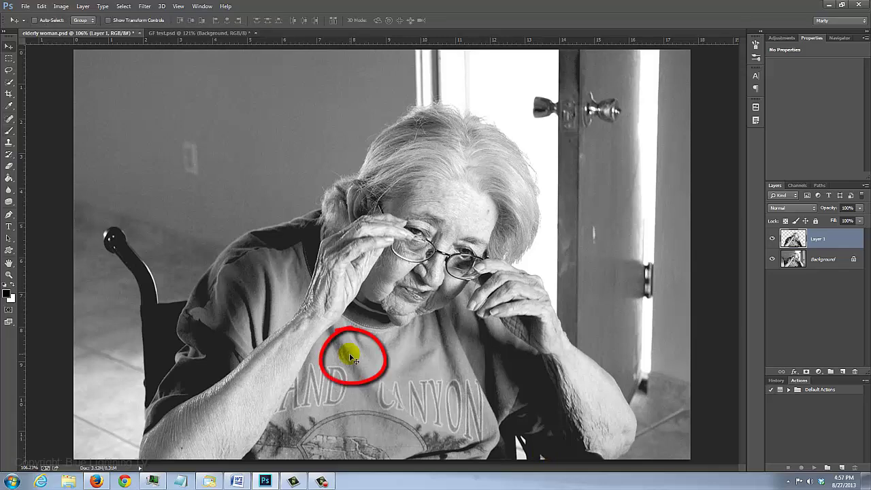
drag(349, 354, 207, 35)
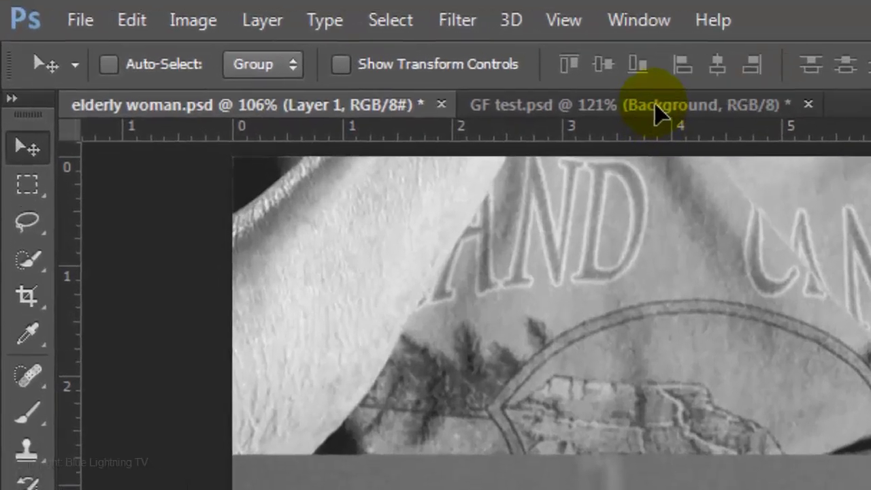
drag(655, 105, 667, 111)
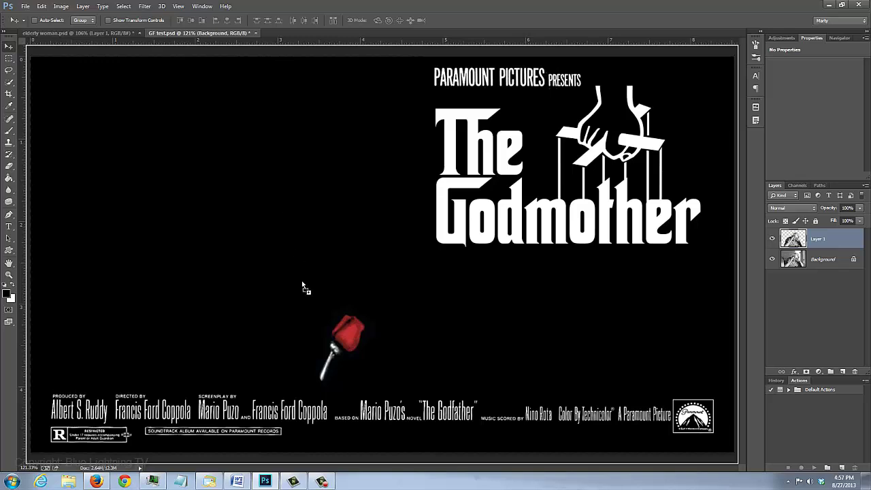
drag(302, 285, 302, 290)
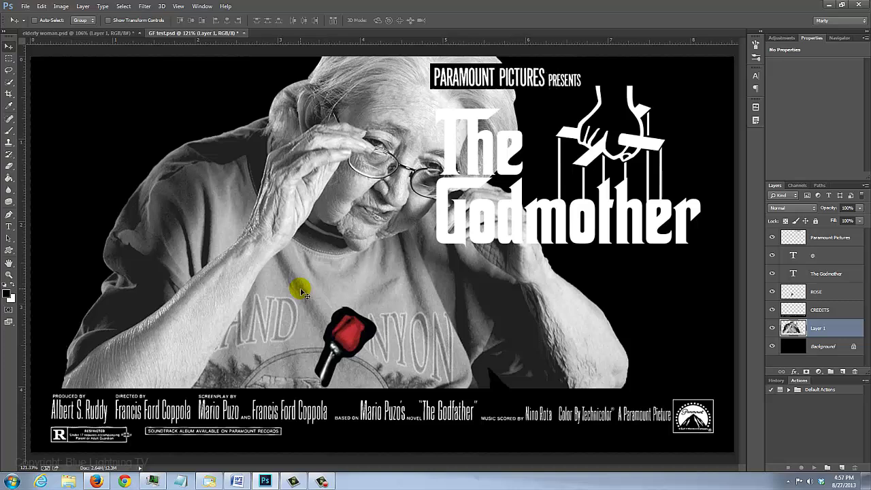
Step: Scale the woman proportionally, tilt her about 10.8° counter-clockwise and move her lower left
key(ctrl+t)
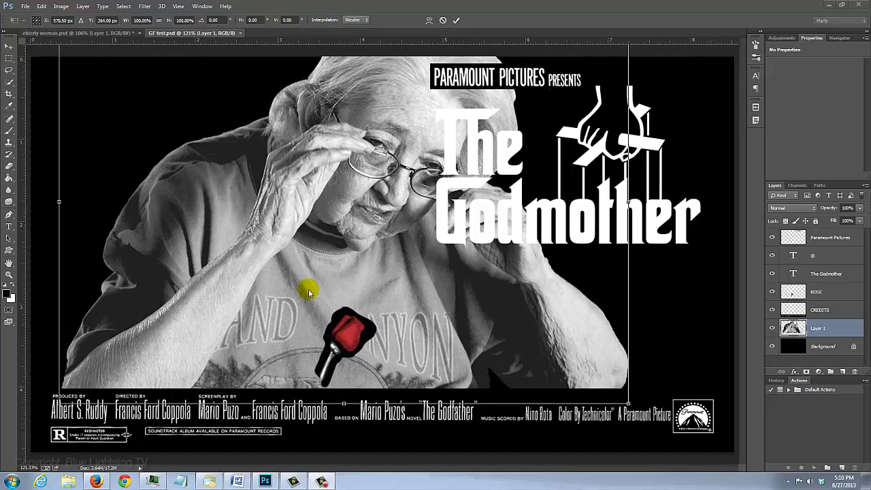
key(ctrl+0)
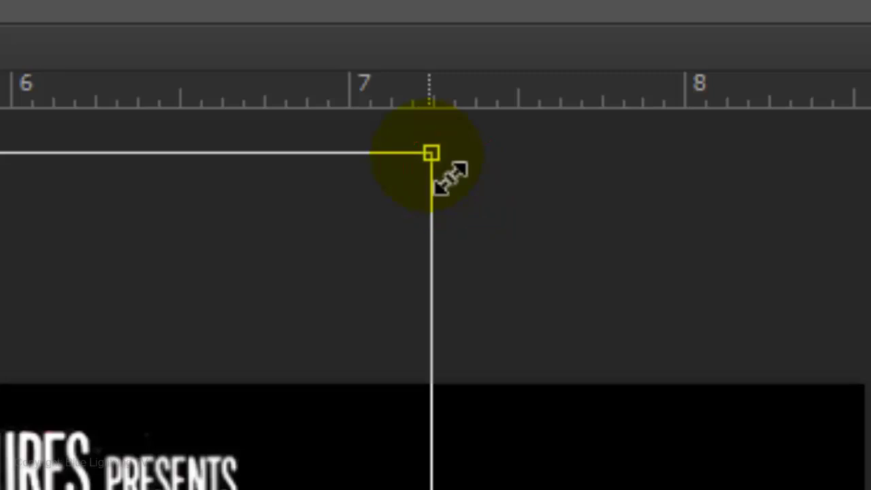
key(shift+alt)
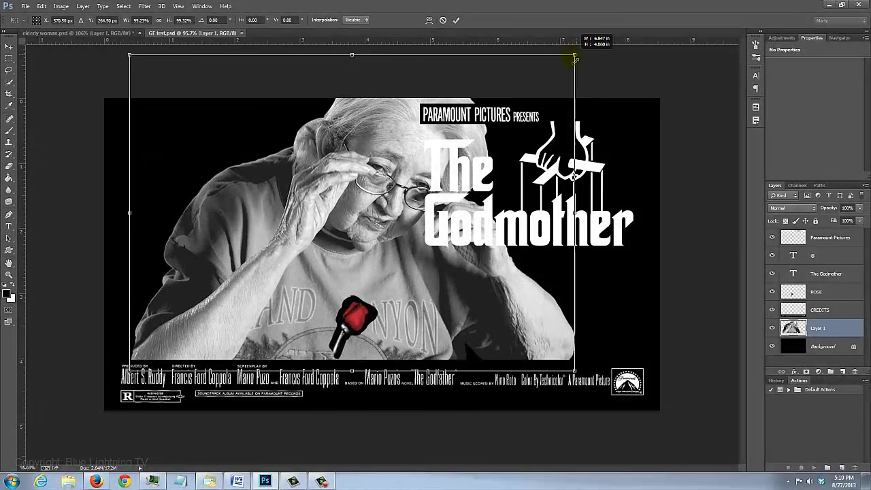
mouse_move(578, 53)
mouse_down()
mouse_move(507, 132)
mouse_move(585, 61)
mouse_move(521, 88)
mouse_move(586, 74)
mouse_move(579, 58)
mouse_up()
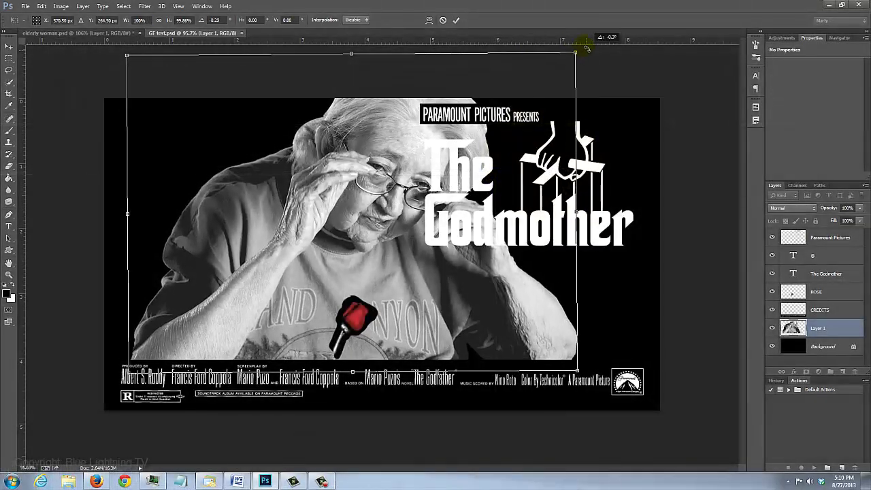
drag(524, 119, 318, 10)
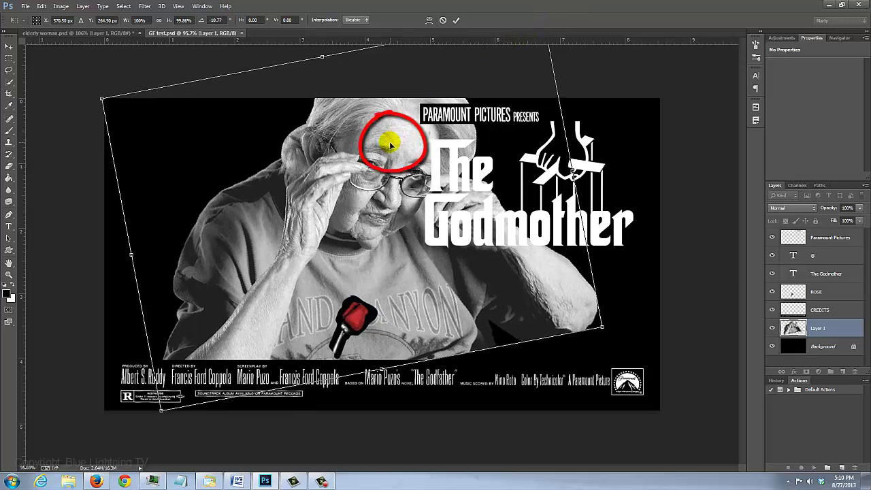
drag(389, 143, 310, 192)
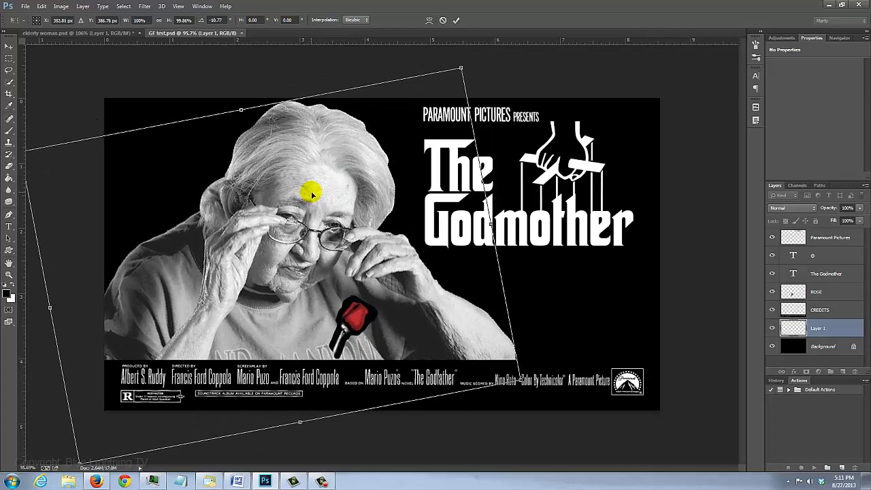
key(Return)
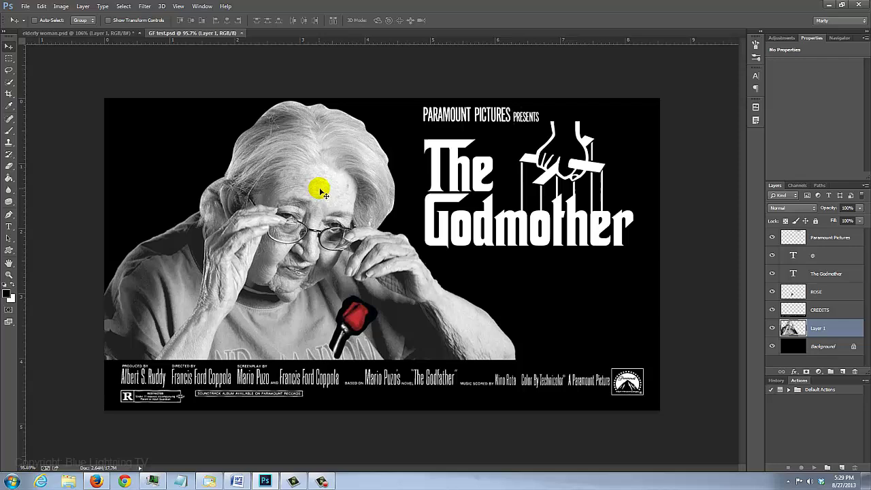
key(ctrl+0)
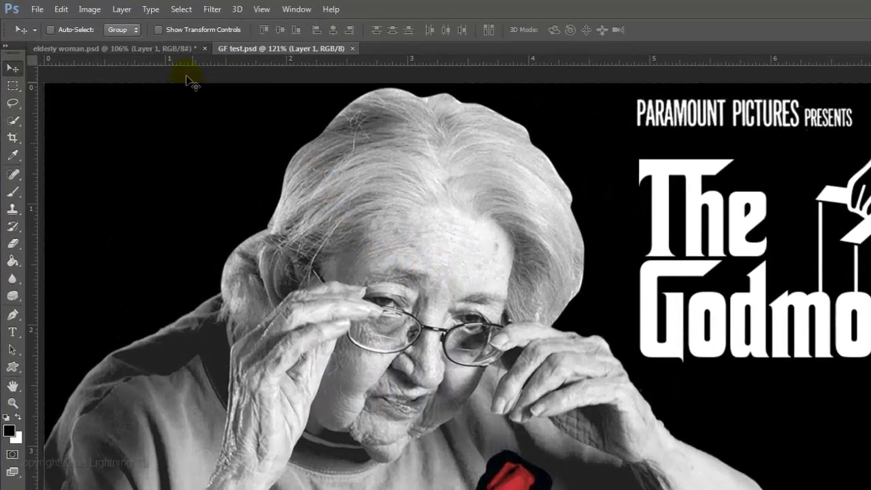
click(89, 9)
Step: Apply a Threshold at level 128 to the woman's layer
mouse_move(99, 46)
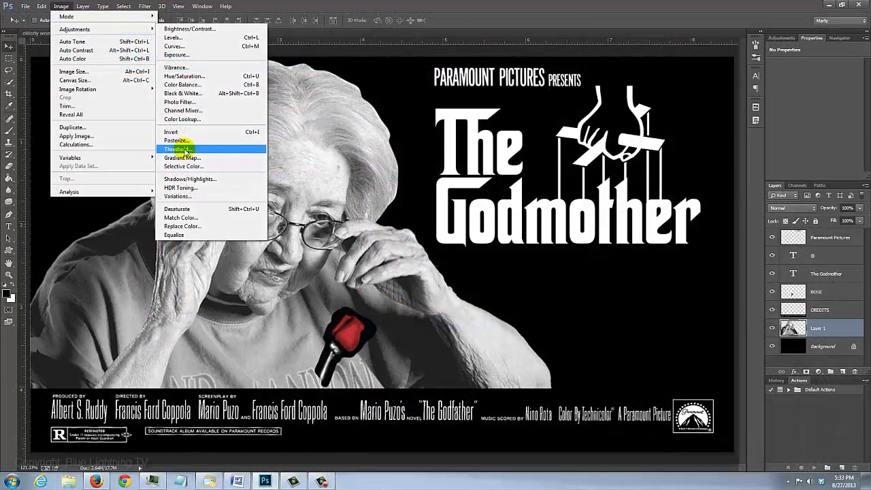
click(403, 326)
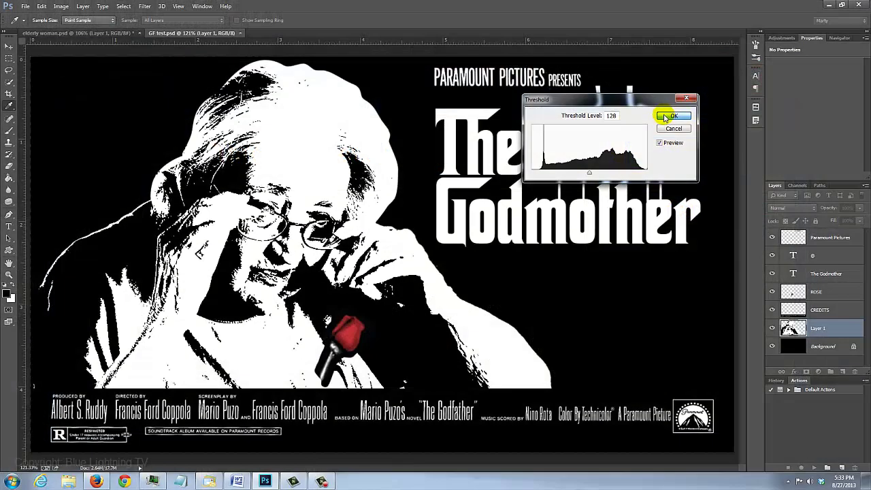
click(670, 116)
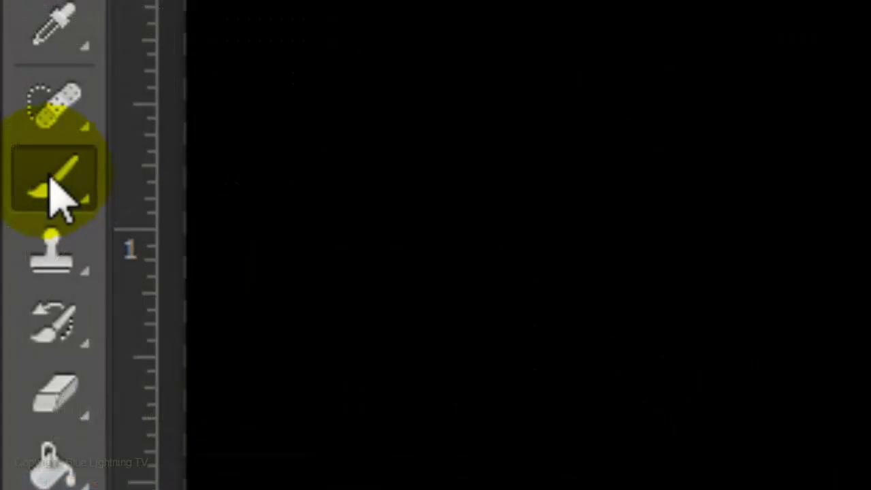
Step: Switch to the Pencil Tool and set its size to 20 px
click(9, 133)
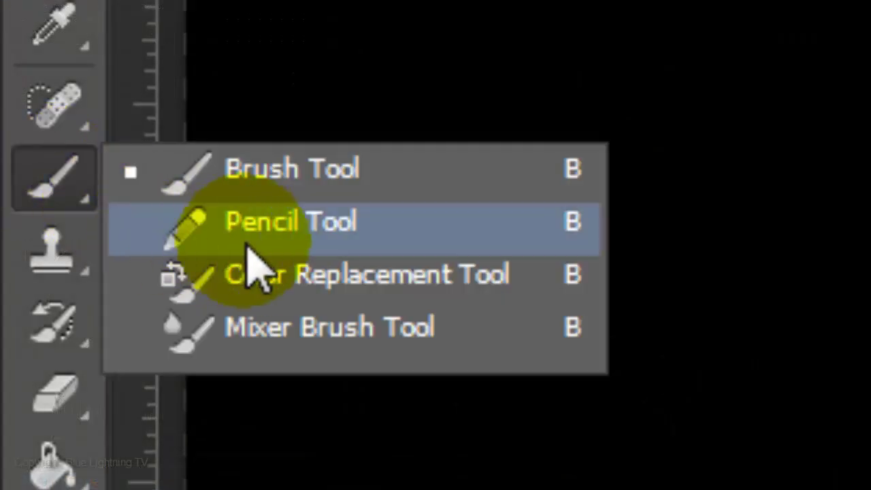
click(254, 244)
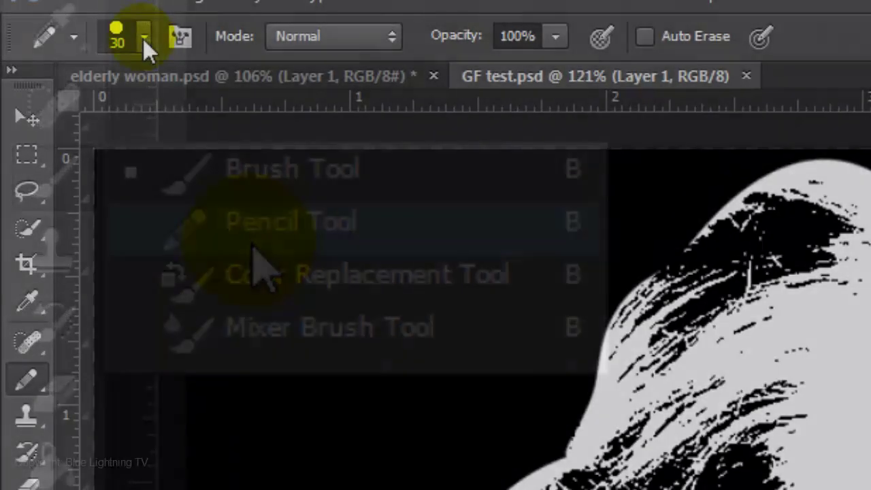
click(143, 39)
double_click(255, 92)
text(20)
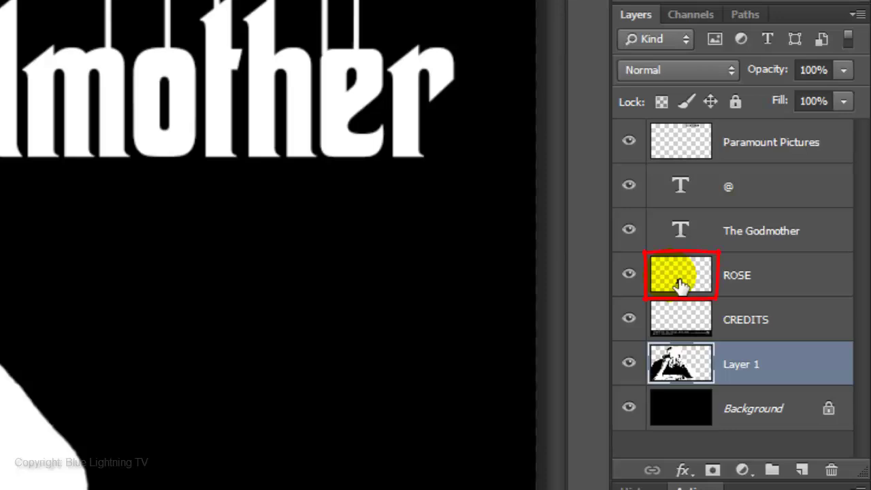
Step: Select the ROSE layer in the Layers panel
click(682, 283)
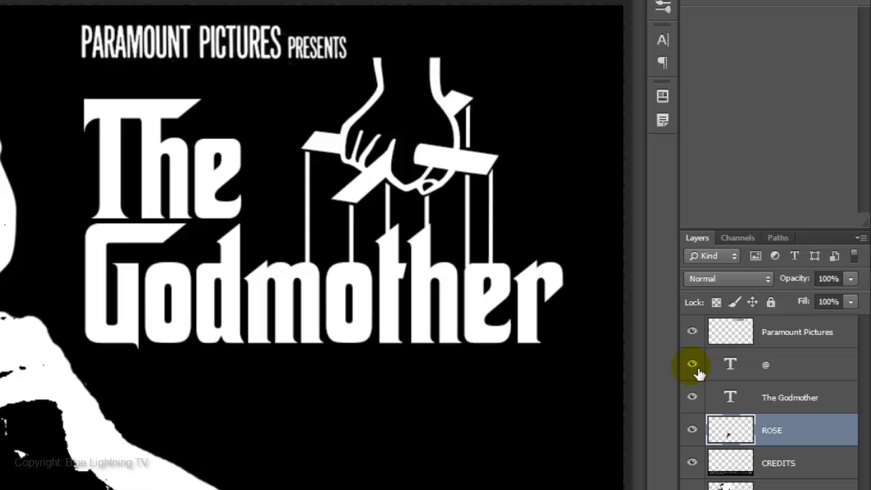
Step: With The Godmother layer and Type Tool active, show the Character panel and its options menu
click(732, 396)
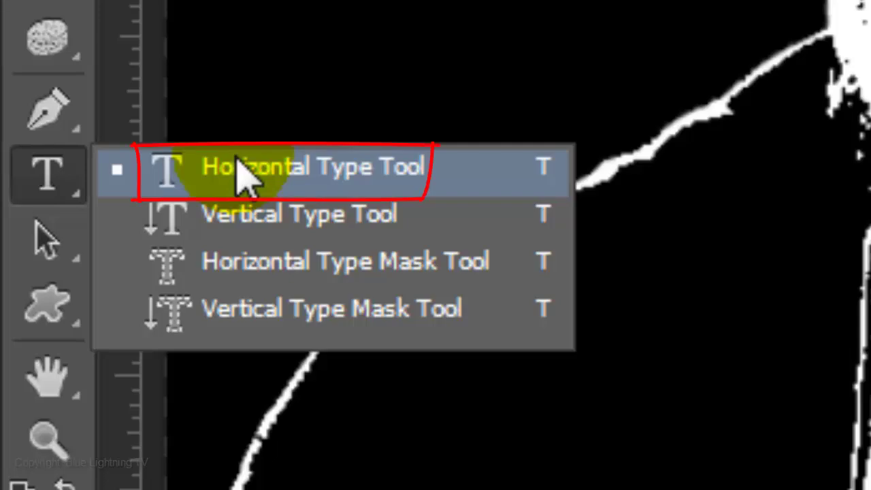
click(238, 166)
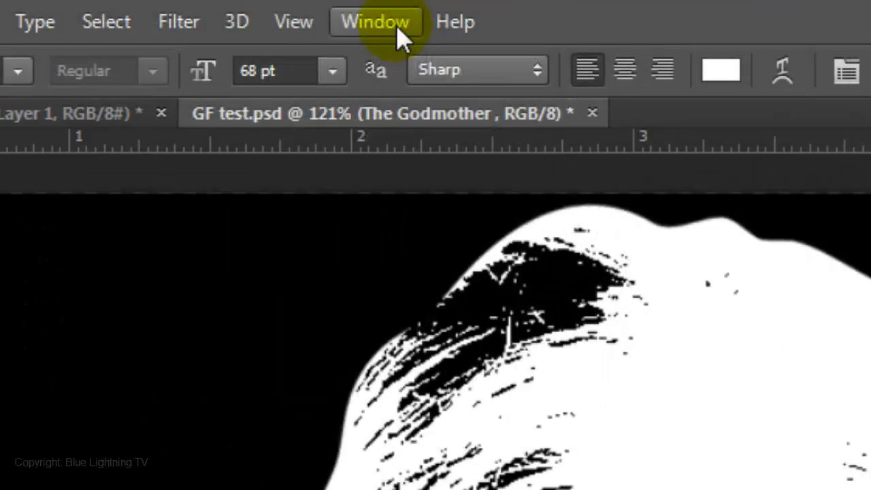
click(385, 26)
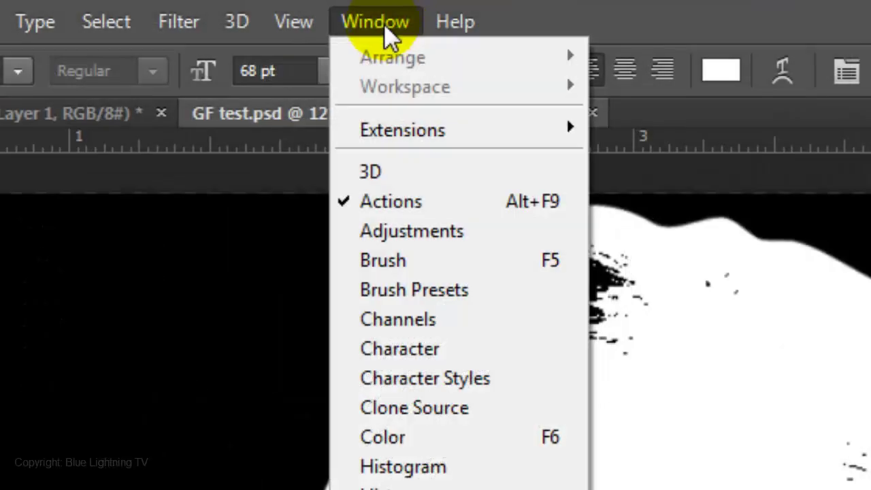
click(424, 349)
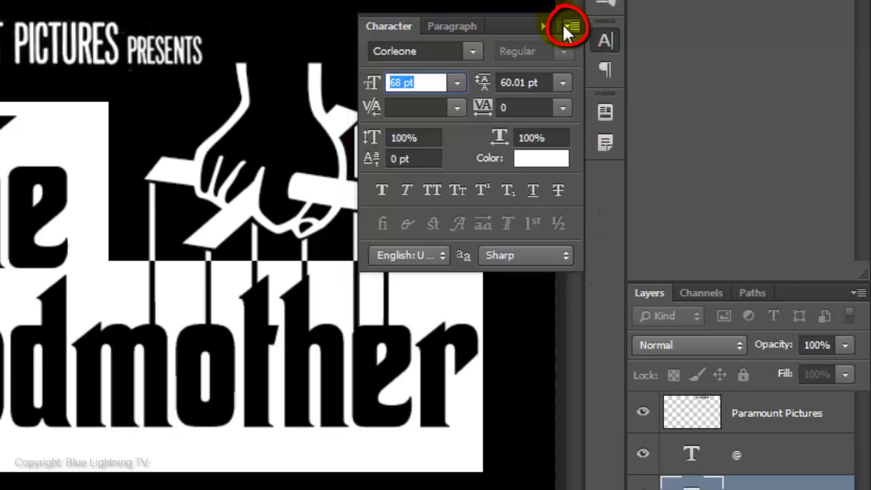
click(571, 27)
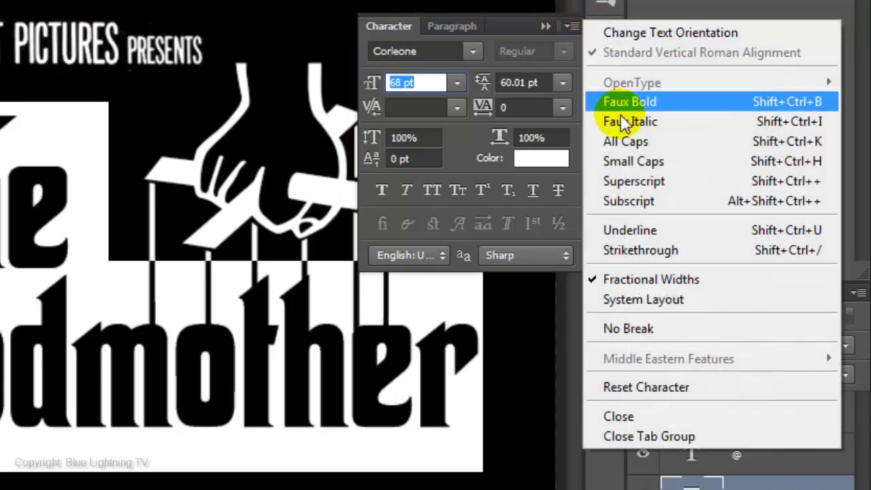
Step: Reset the title's character formatting and set its text colour to white
click(646, 387)
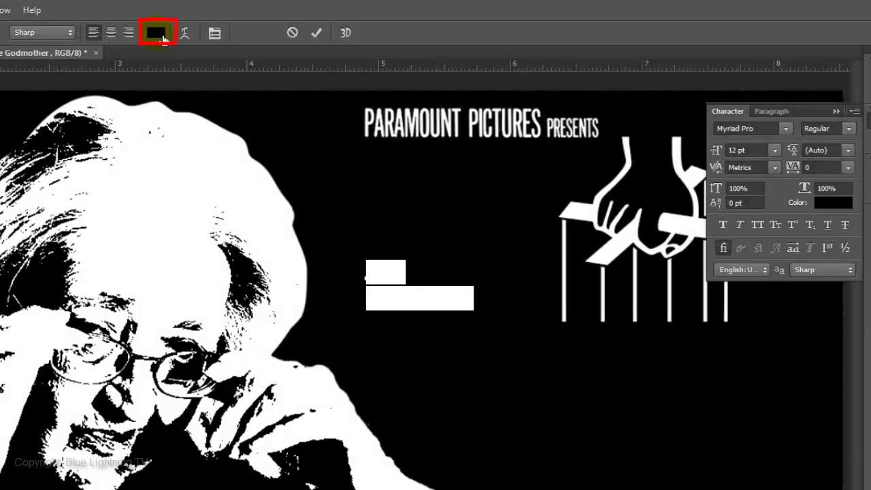
click(156, 33)
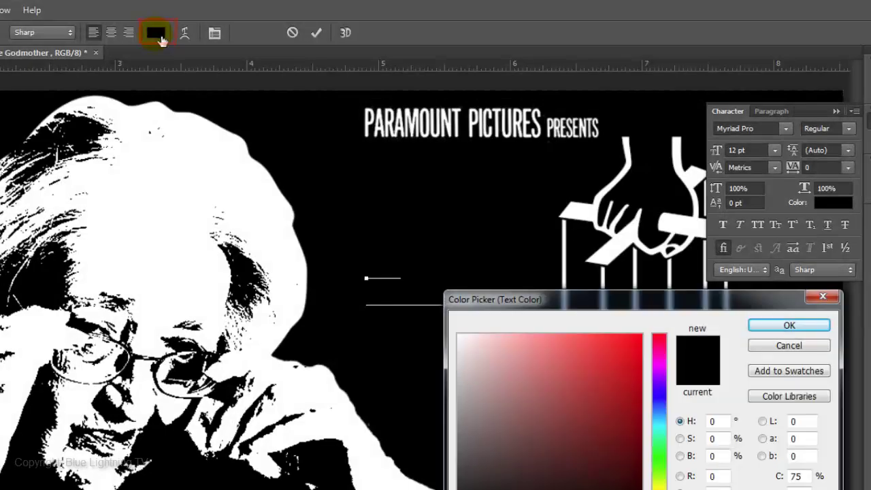
click(456, 333)
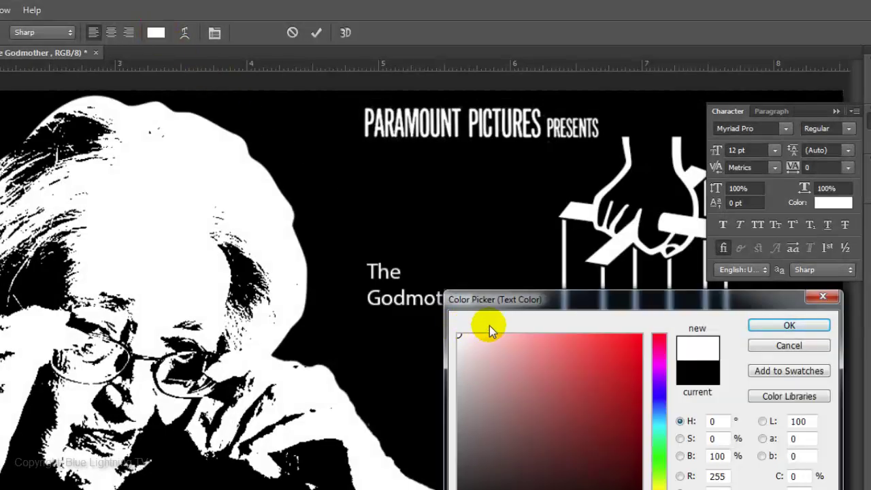
click(776, 326)
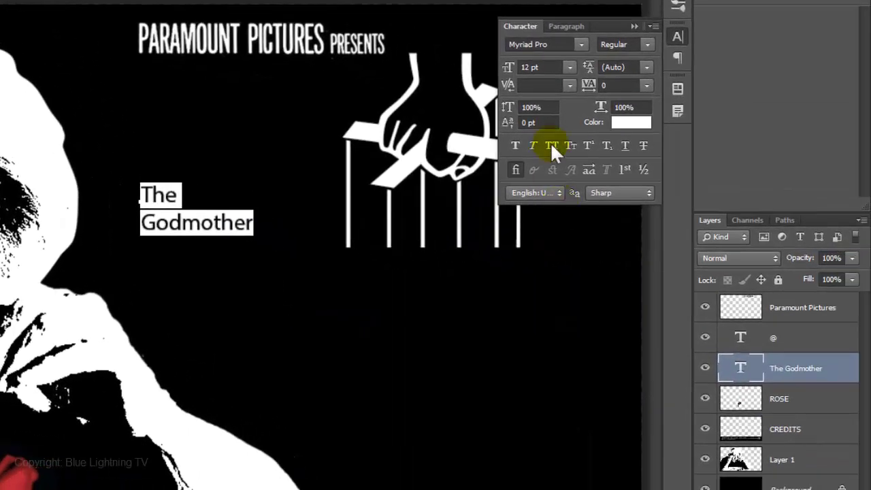
Step: Set the title's font to Corleone at 68 pt
click(651, 73)
drag(843, 362, 850, 226)
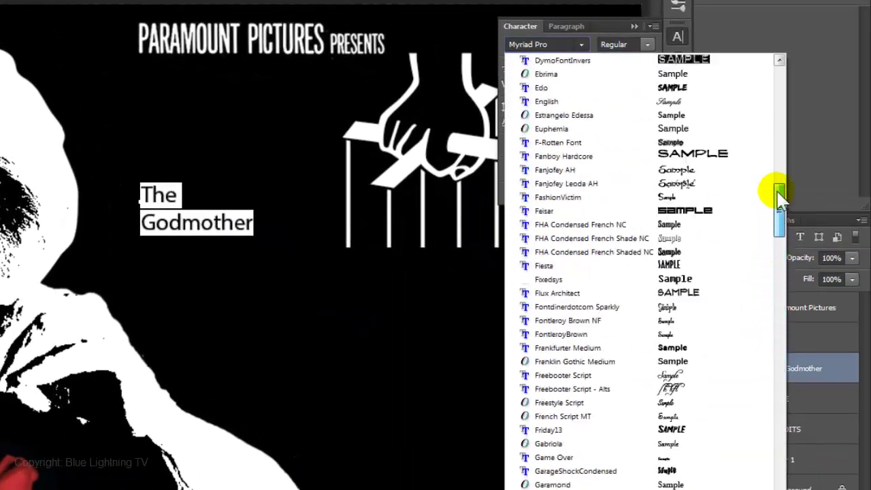
drag(778, 197, 777, 166)
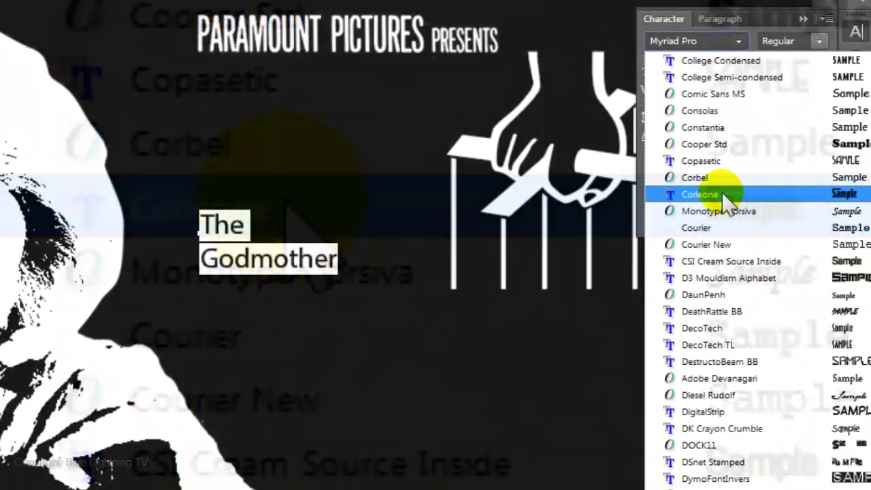
click(289, 204)
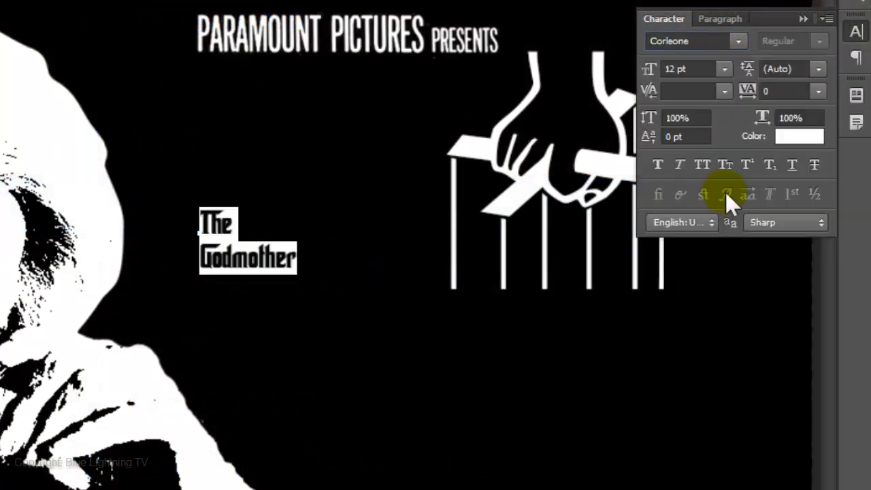
click(673, 70)
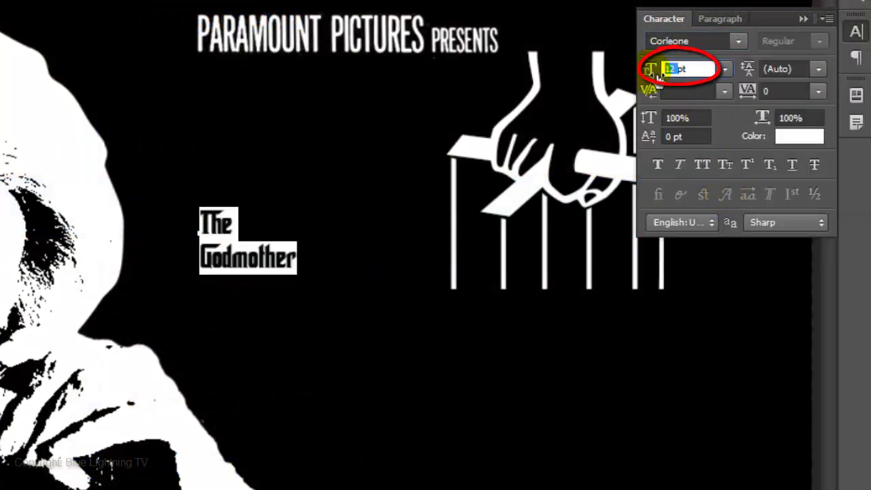
text(68)
key(Return)
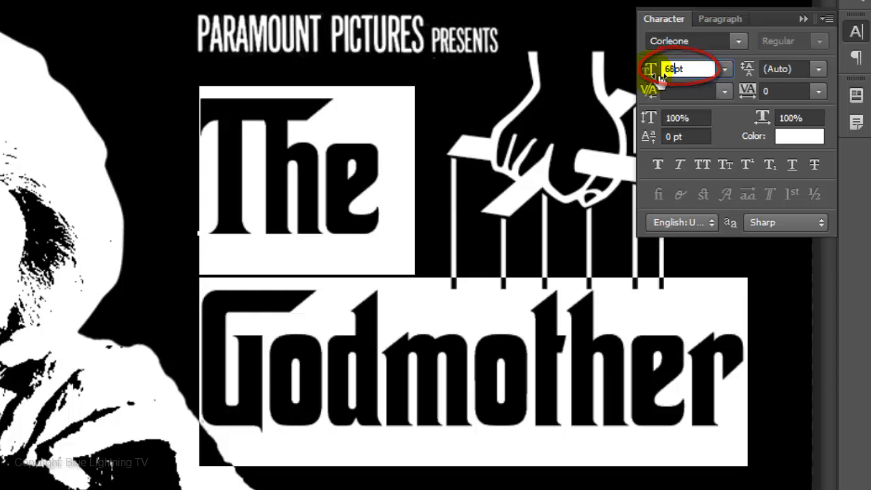
key(ctrl+Return)
Step: Retype 'Godmother' and tighten its leading to 60 pt
text(Godmother)
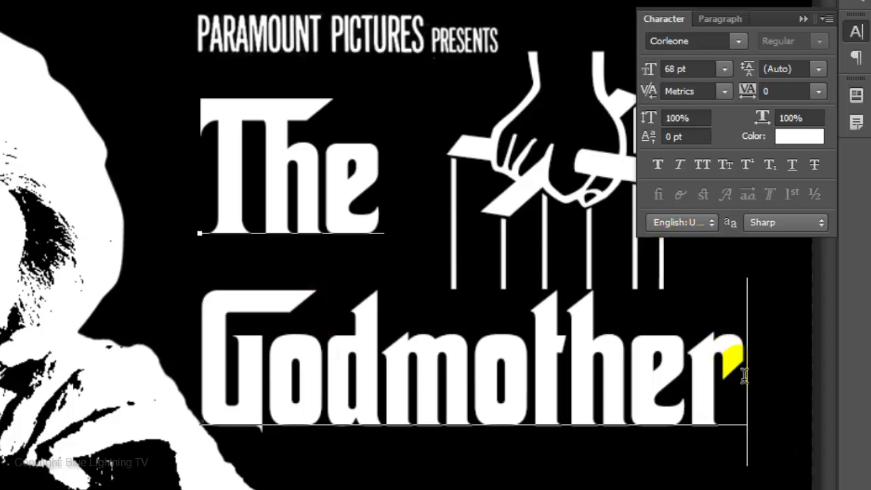
drag(737, 367, 137, 370)
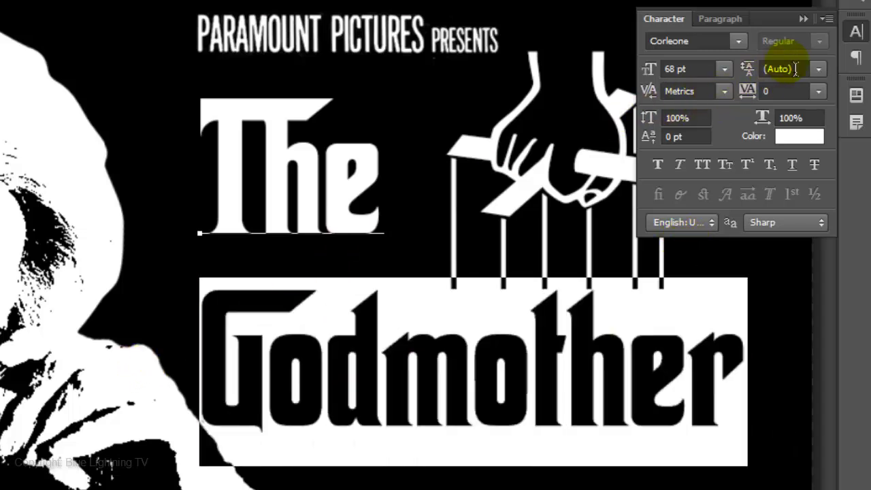
click(802, 72)
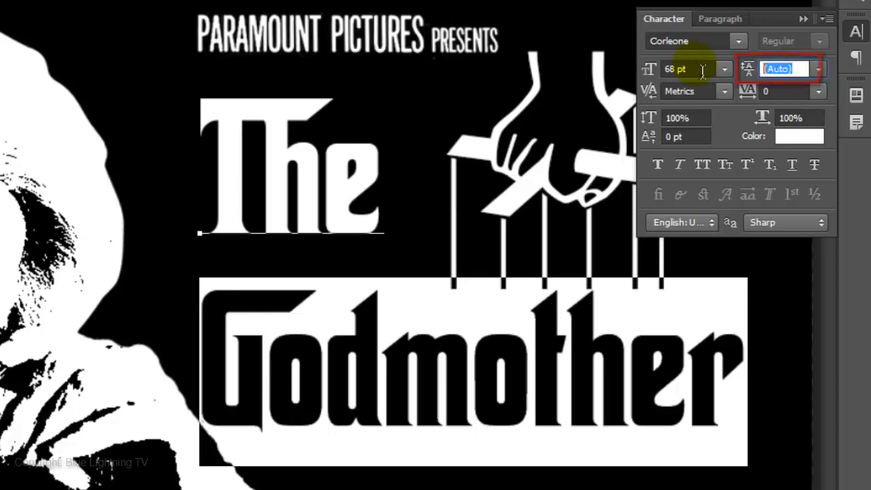
text(60)
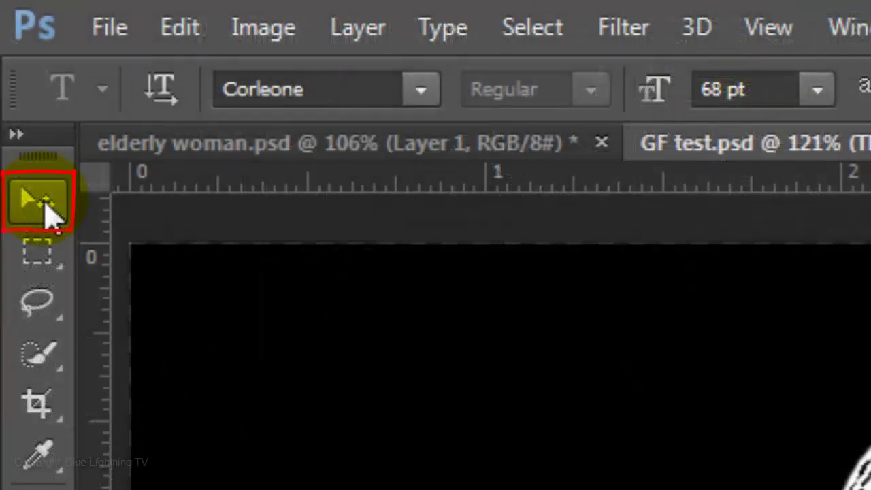
click(51, 214)
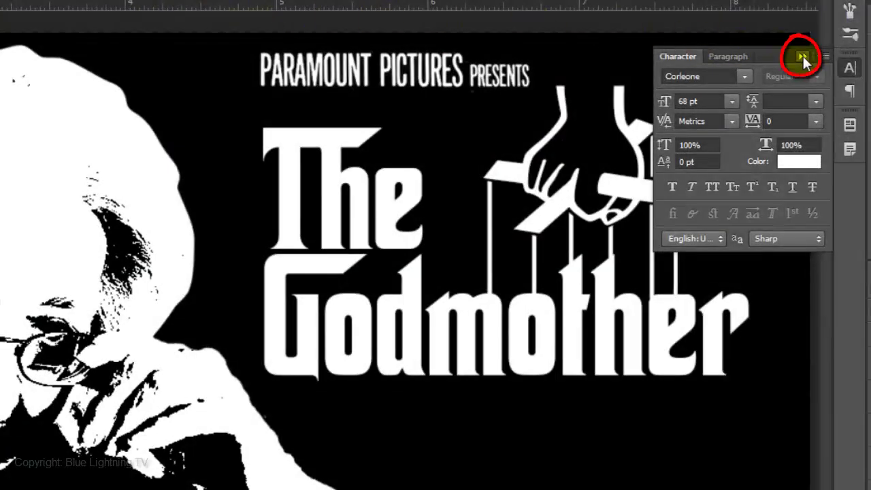
Step: Close the Character panel and select the Paramount Pictures, @ and The Godmother layers together
click(802, 60)
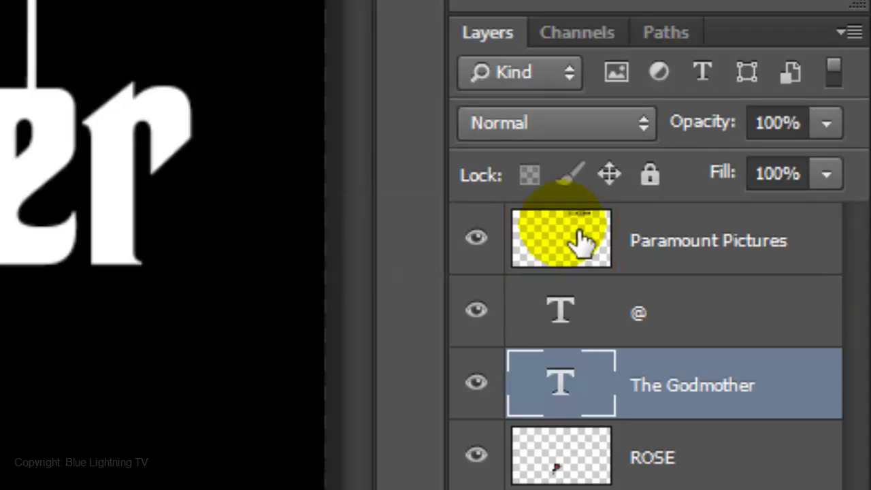
shift+click(582, 244)
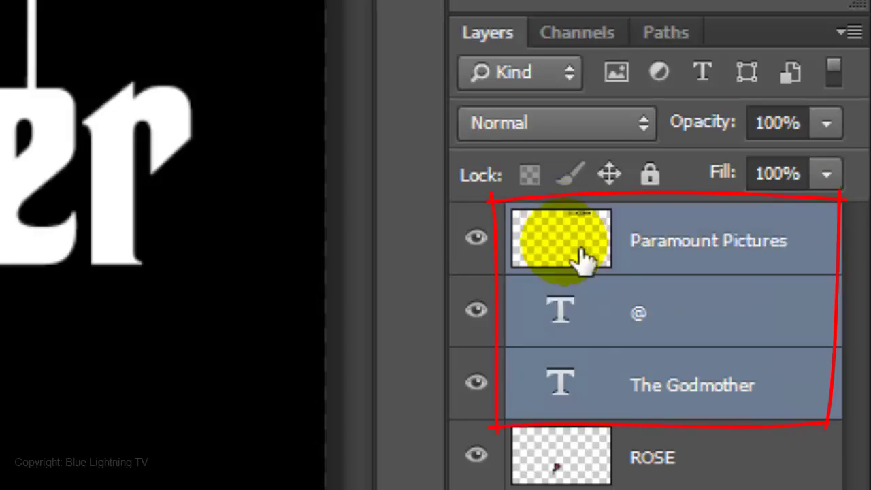